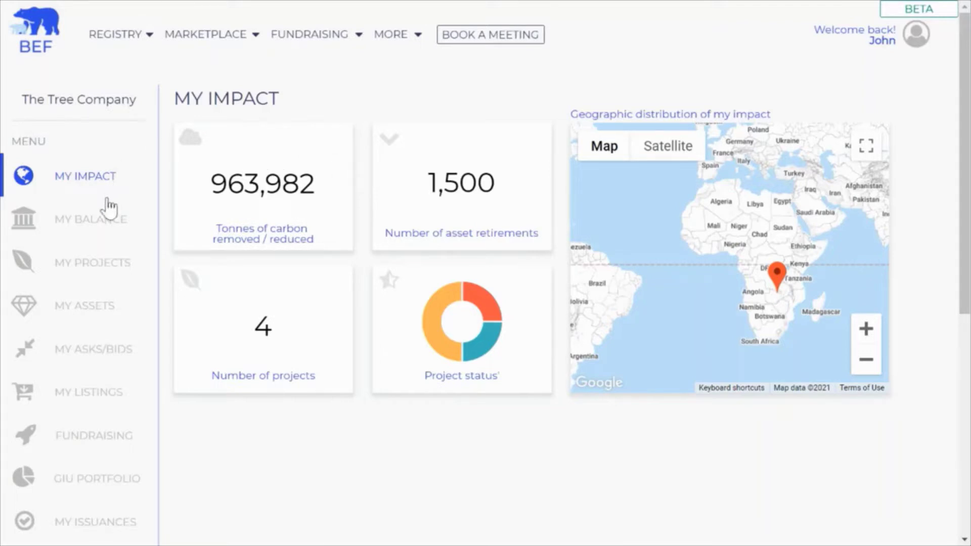
Step: Open My Balance to view the $168,531.77 balance and completed deposit history
{"action": "left_click_drag", "start_coordinate": [103, 215], "coordinate": [104, 212]}
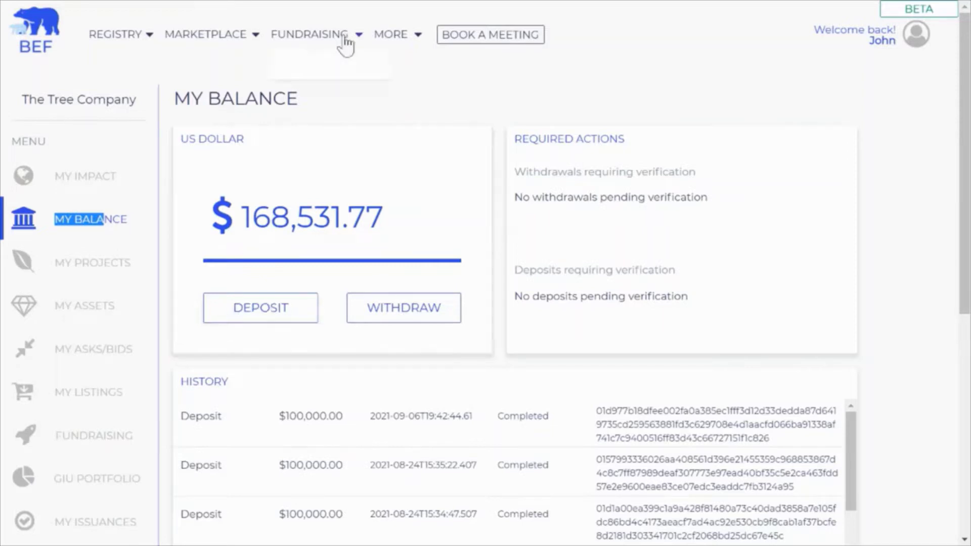
{"action": "mouse_move", "coordinate": [388, 32]}
Step: Go to Fundraising > Support Projects to list the Berkshire REDD+, REDD+ Demo and Turtle 2 fundraises
{"action": "mouse_move", "coordinate": [298, 32]}
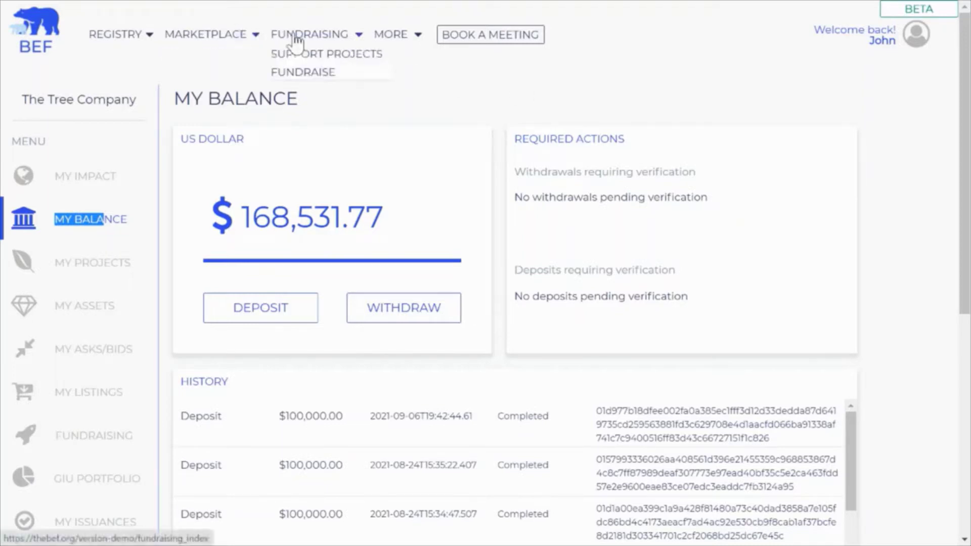
{"action": "left_click", "coordinate": [292, 60]}
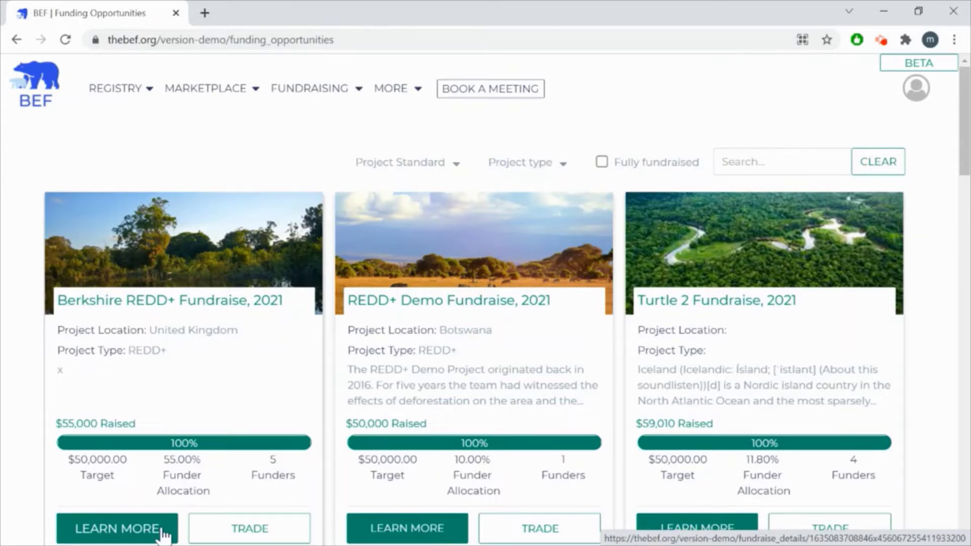
Step: Paste the copied fundraise link into the address bar and load the Bemba REDD+ page fullscreen
{"action": "left_click", "coordinate": [246, 40]}
{"action": "right_click", "coordinate": [245, 39]}
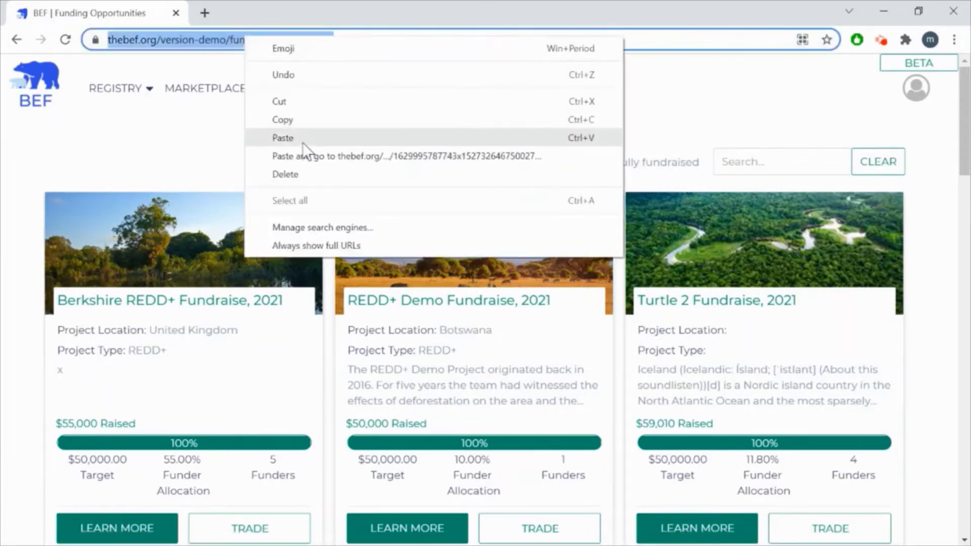
{"action": "left_click", "coordinate": [302, 140]}
{"action": "key", "text": "Return"}
{"action": "key", "text": "F11"}
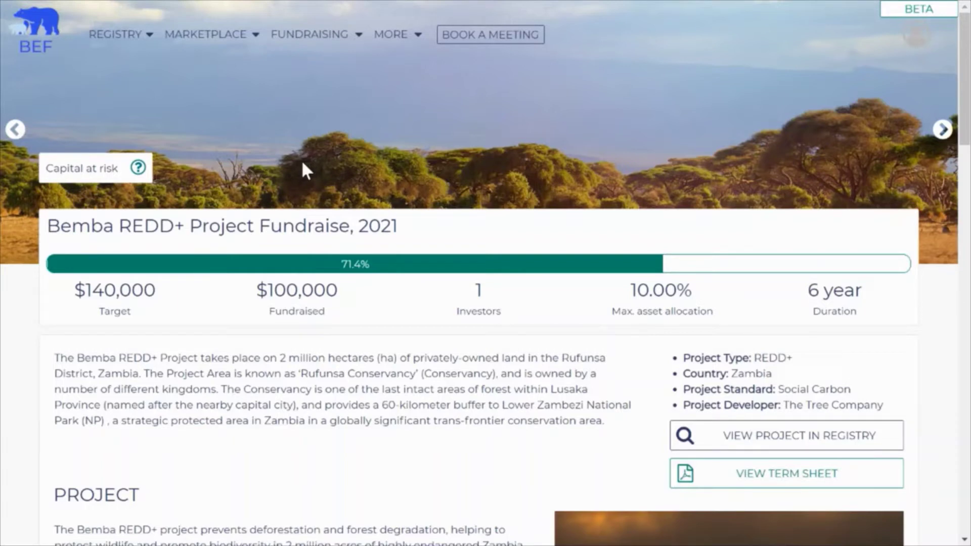
Step: Scroll through the fundraise details and team, then open the Invitation Document
{"action": "scroll", "coordinate": [302, 162], "scroll_direction": "down", "scroll_amount": 5}
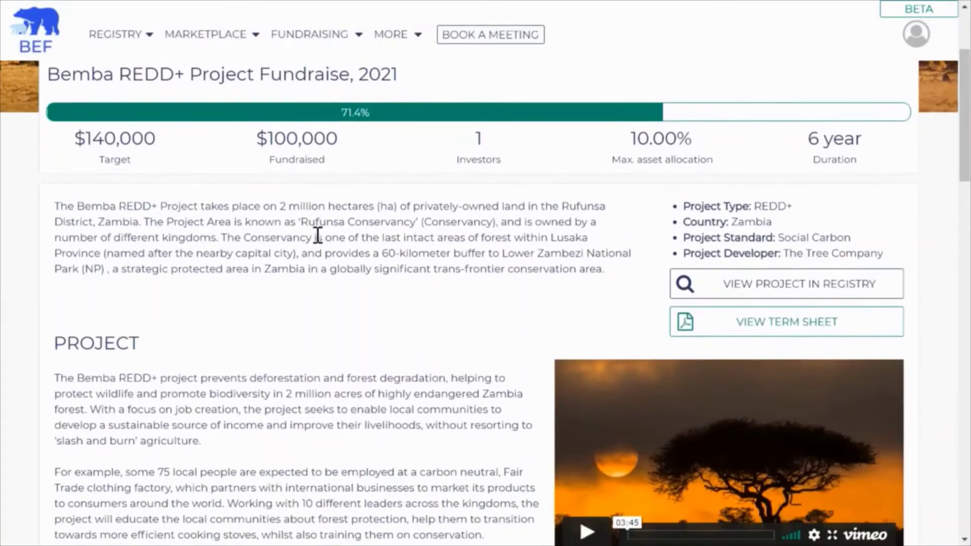
{"action": "scroll", "coordinate": [318, 235], "scroll_direction": "down", "scroll_amount": 4}
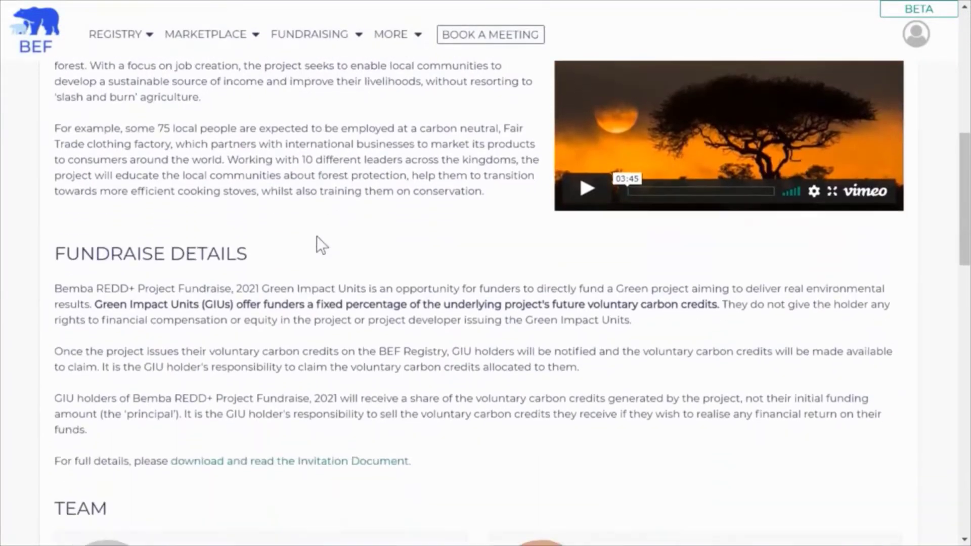
{"action": "scroll", "coordinate": [316, 235], "scroll_direction": "down", "scroll_amount": 4}
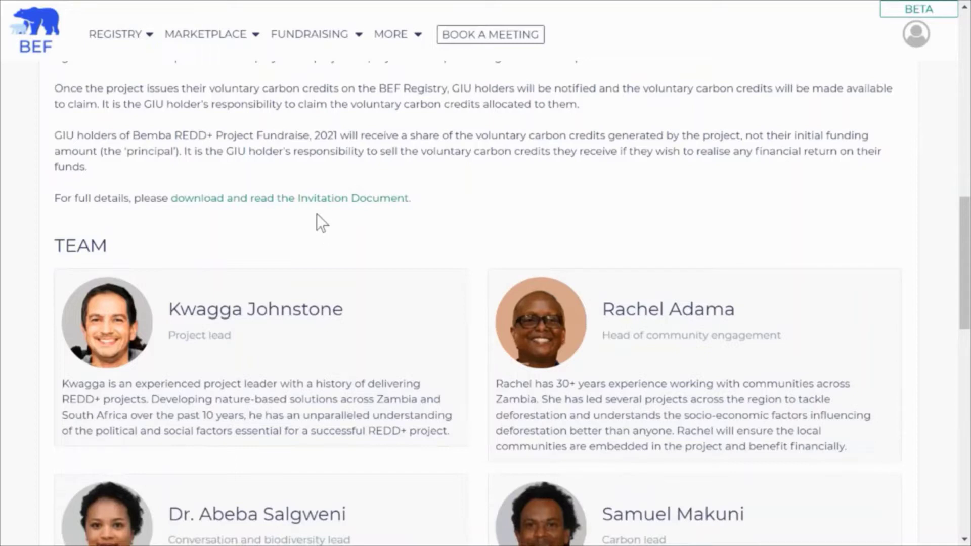
{"action": "left_click", "coordinate": [316, 199]}
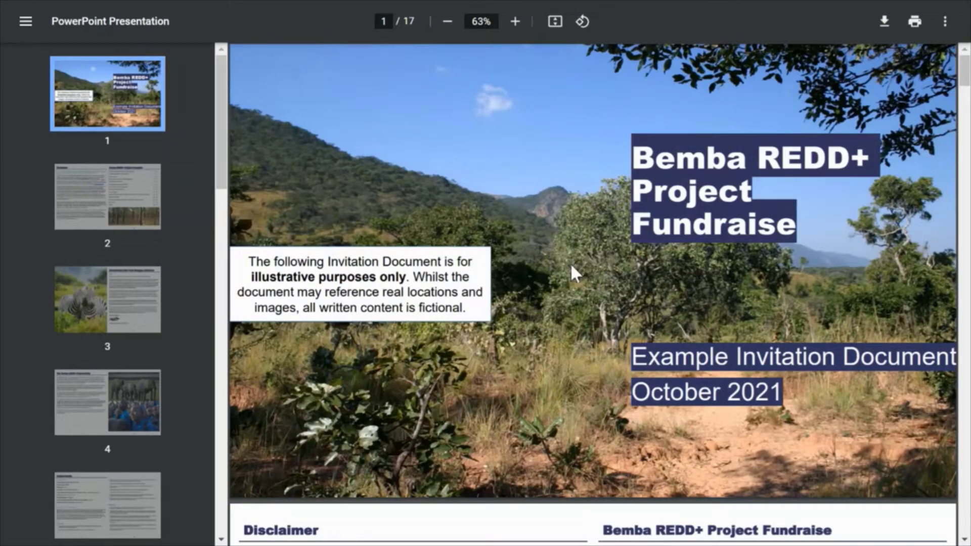
Step: Scroll the invitation PDF down to page 15 of 17, covering Key Risks and FAQs
{"action": "scroll", "coordinate": [571, 267], "scroll_direction": "down", "scroll_amount": 13}
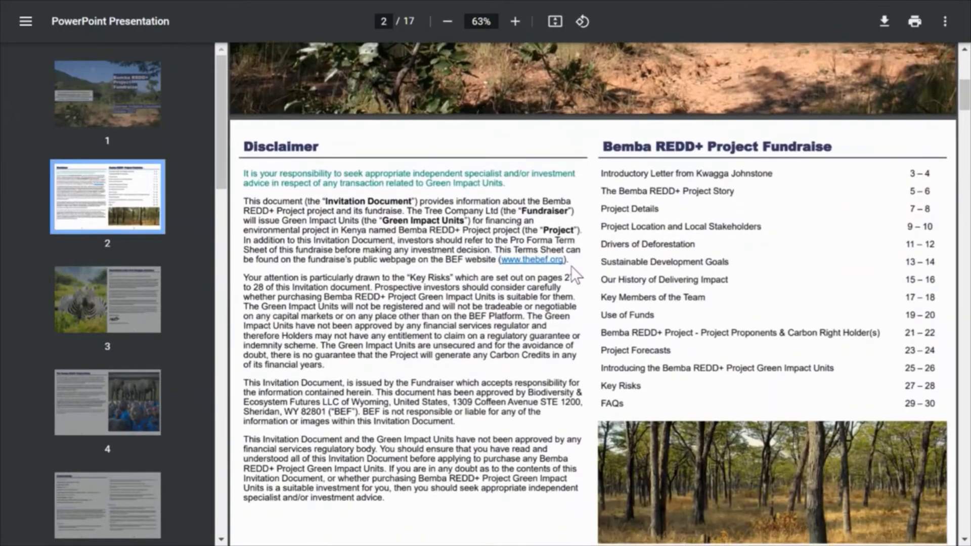
{"action": "scroll", "coordinate": [572, 273], "scroll_direction": "down", "scroll_amount": 6}
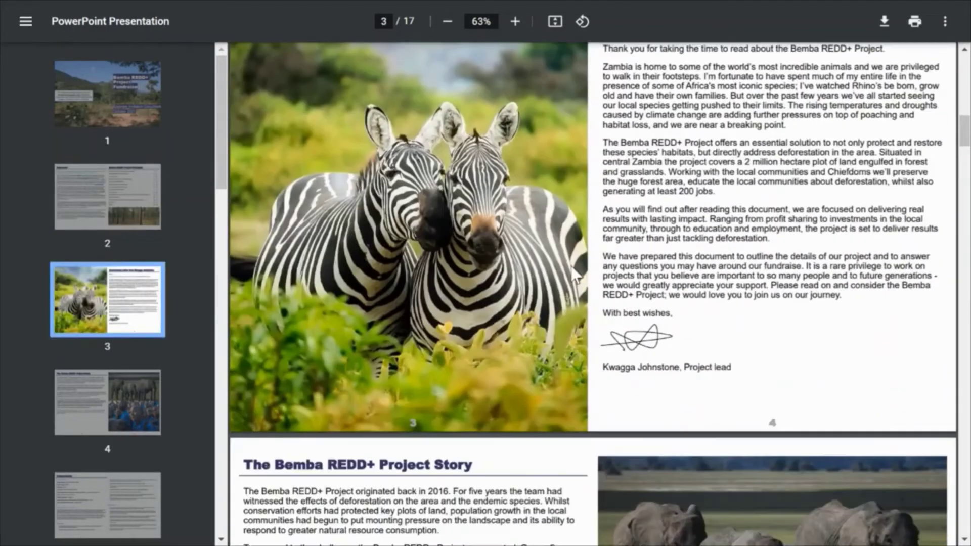
{"action": "scroll", "coordinate": [574, 273], "scroll_direction": "down", "scroll_amount": 12}
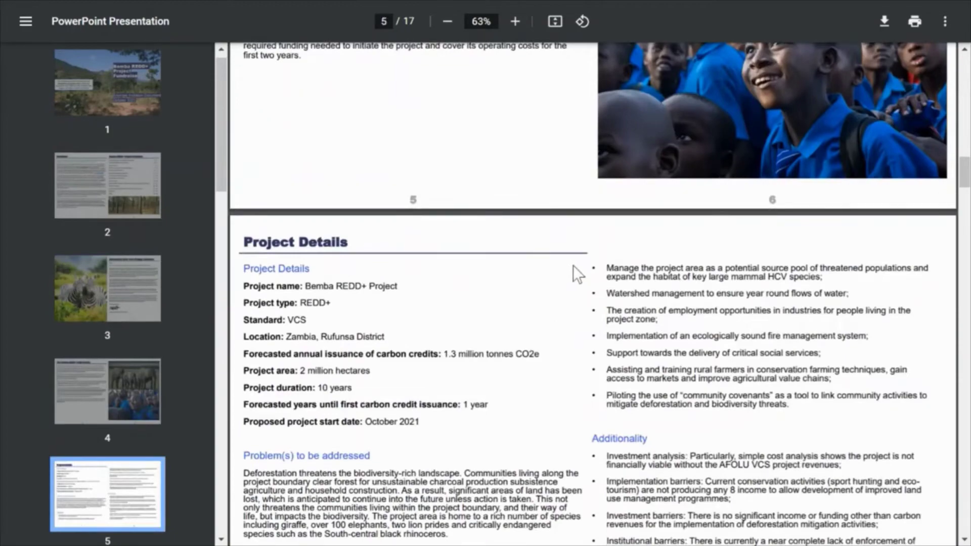
{"action": "scroll", "coordinate": [574, 267], "scroll_direction": "down", "scroll_amount": 15}
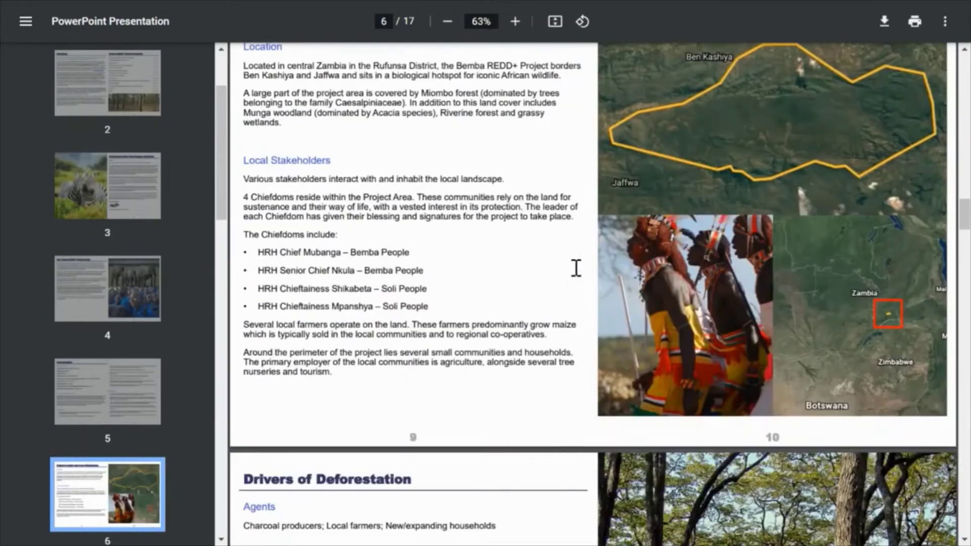
{"action": "scroll", "coordinate": [575, 268], "scroll_direction": "down", "scroll_amount": 3}
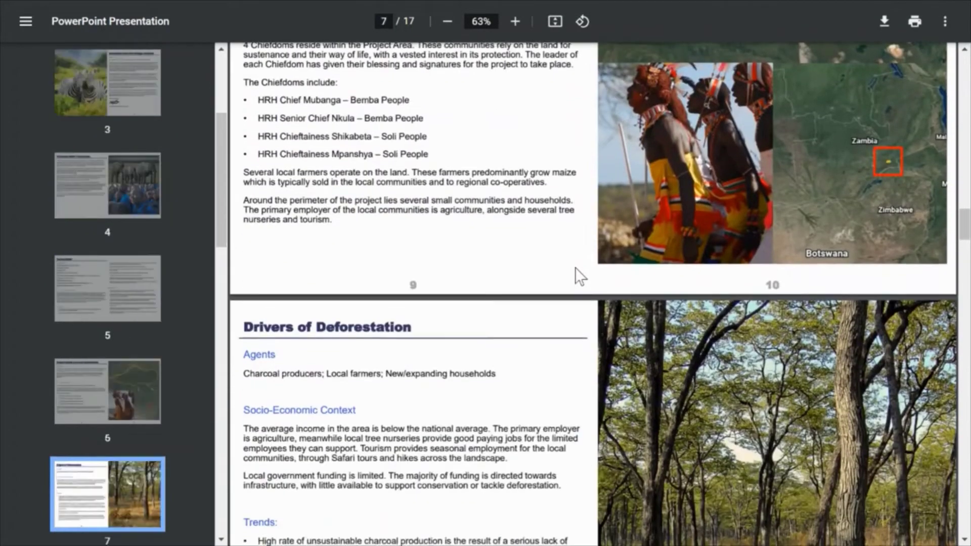
{"action": "scroll", "coordinate": [575, 268], "scroll_direction": "down", "scroll_amount": 12}
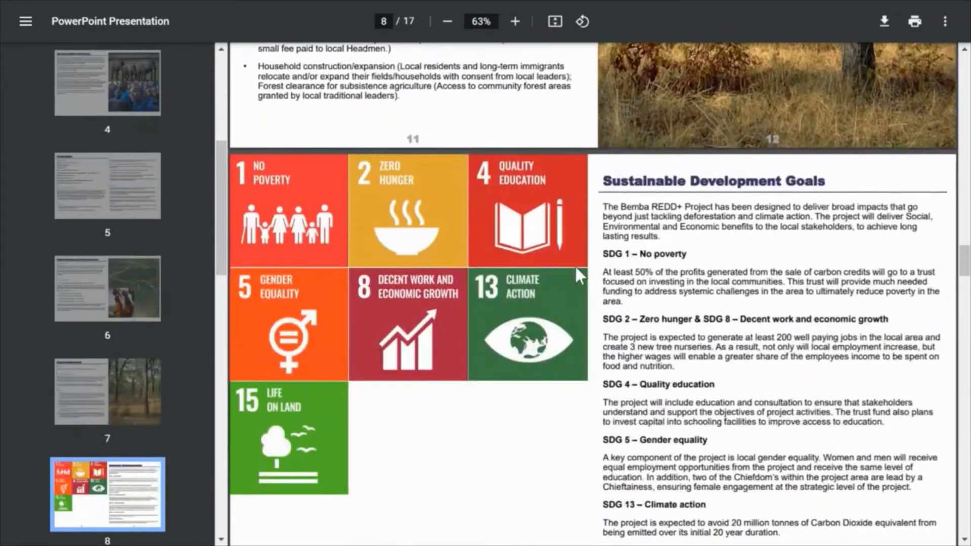
{"action": "scroll", "coordinate": [574, 265], "scroll_direction": "down", "scroll_amount": 12}
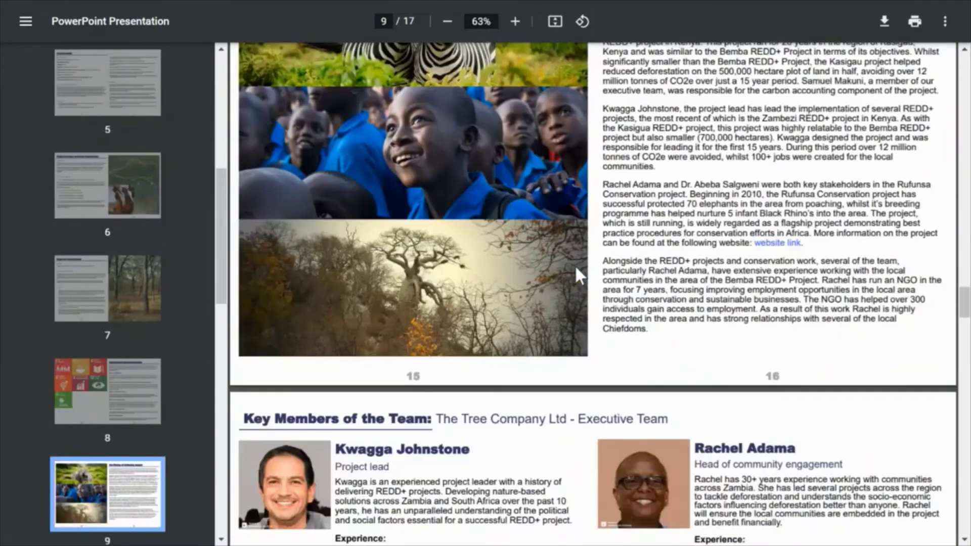
{"action": "scroll", "coordinate": [575, 266], "scroll_direction": "down", "scroll_amount": 15}
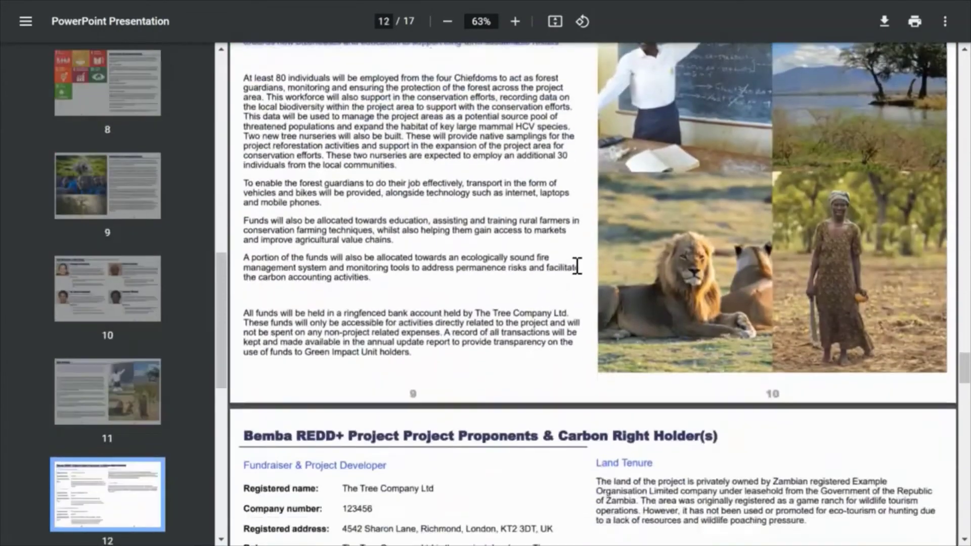
{"action": "scroll", "coordinate": [577, 266], "scroll_direction": "down", "scroll_amount": 15}
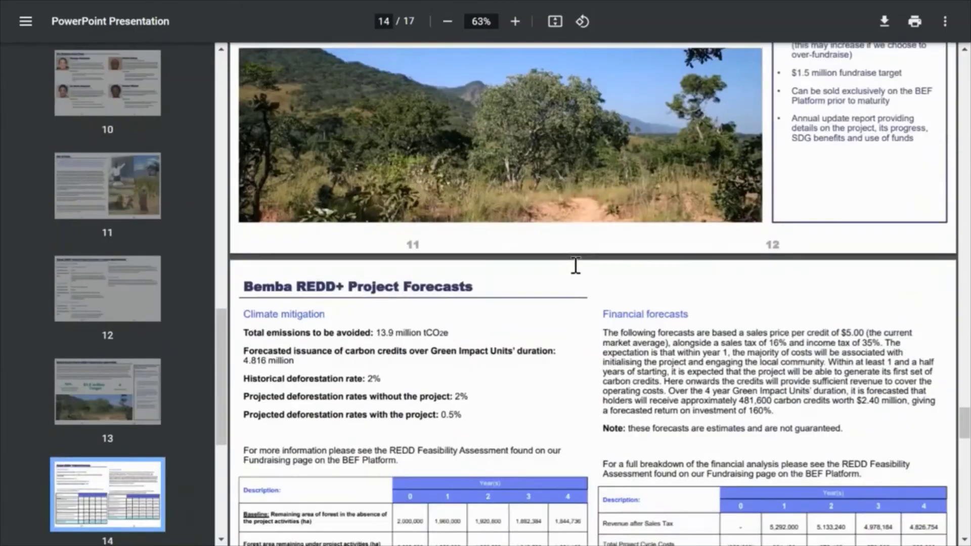
{"action": "scroll", "coordinate": [575, 266], "scroll_direction": "down", "scroll_amount": 15}
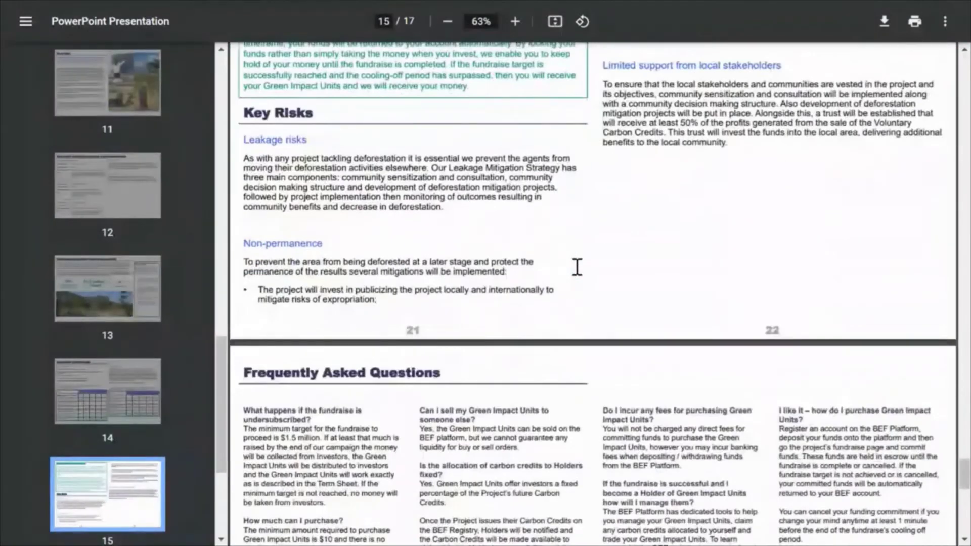
{"action": "scroll", "coordinate": [577, 267], "scroll_direction": "down", "scroll_amount": 15}
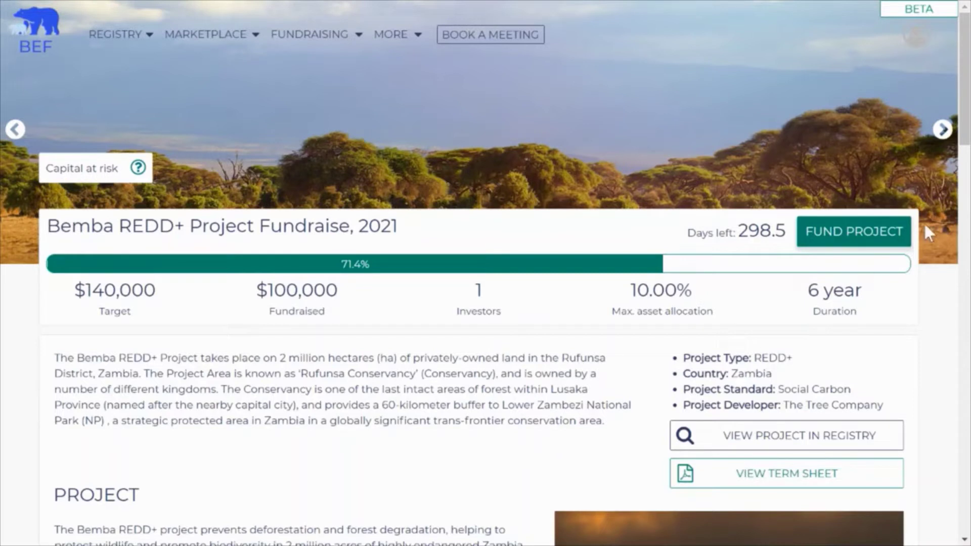
Step: Start funding Bemba REDD+ and enter a $10,000 commitment amount
{"action": "left_click", "coordinate": [886, 227]}
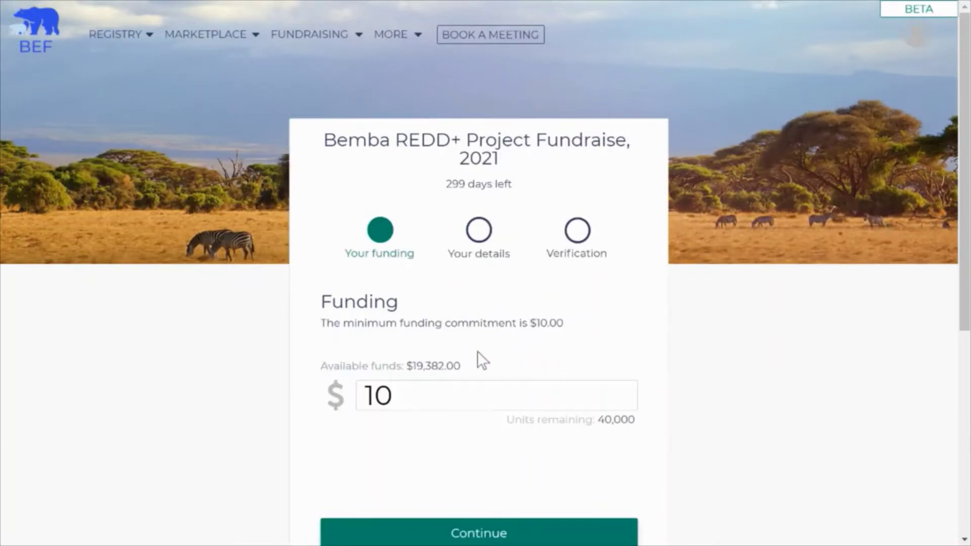
{"action": "left_click_drag", "start_coordinate": [409, 366], "coordinate": [462, 363]}
{"action": "left_click_drag", "start_coordinate": [600, 422], "coordinate": [636, 421]}
{"action": "left_click", "coordinate": [422, 400]}
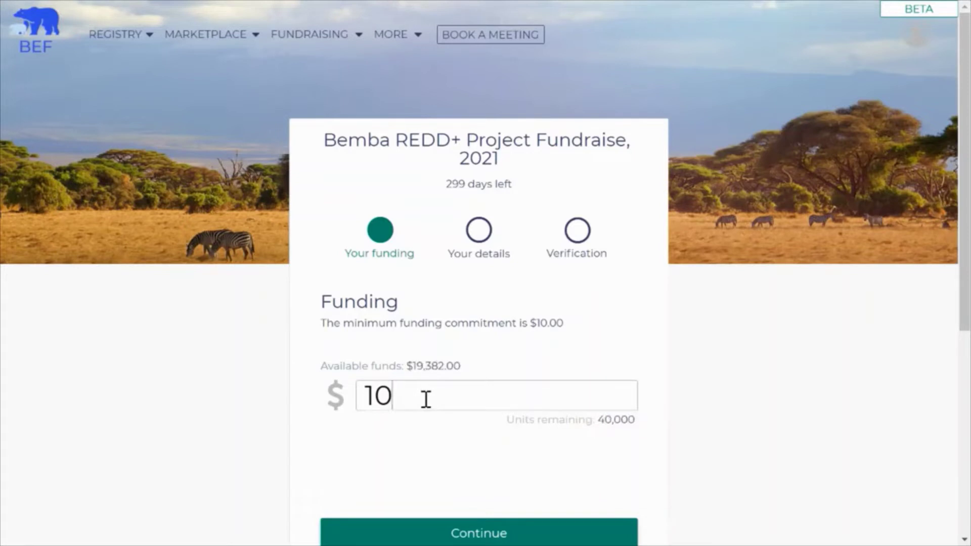
{"action": "type", "text": "000"}
Step: Continue to details confirmation, step back to check the amount, then continue again
{"action": "scroll", "coordinate": [429, 408], "scroll_direction": "down", "scroll_amount": 2}
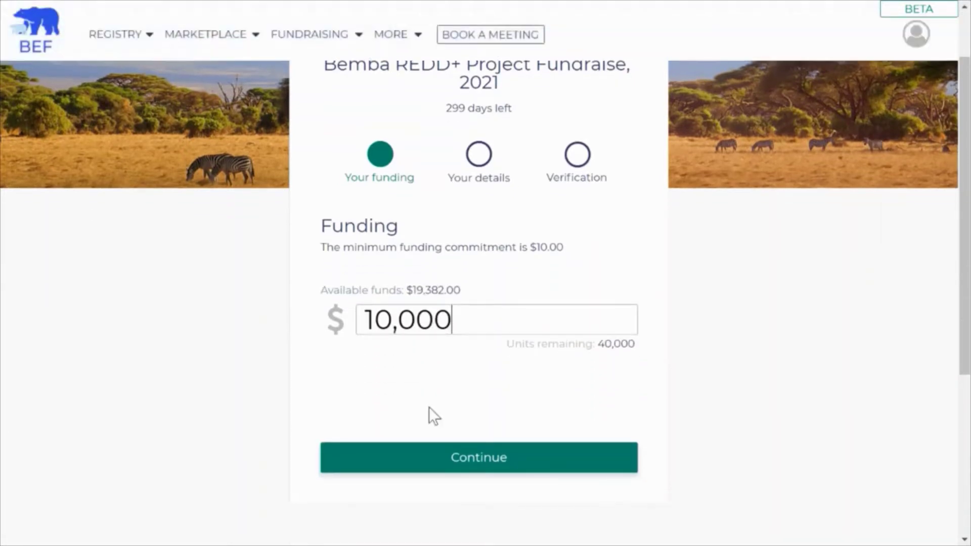
{"action": "left_click", "coordinate": [444, 460]}
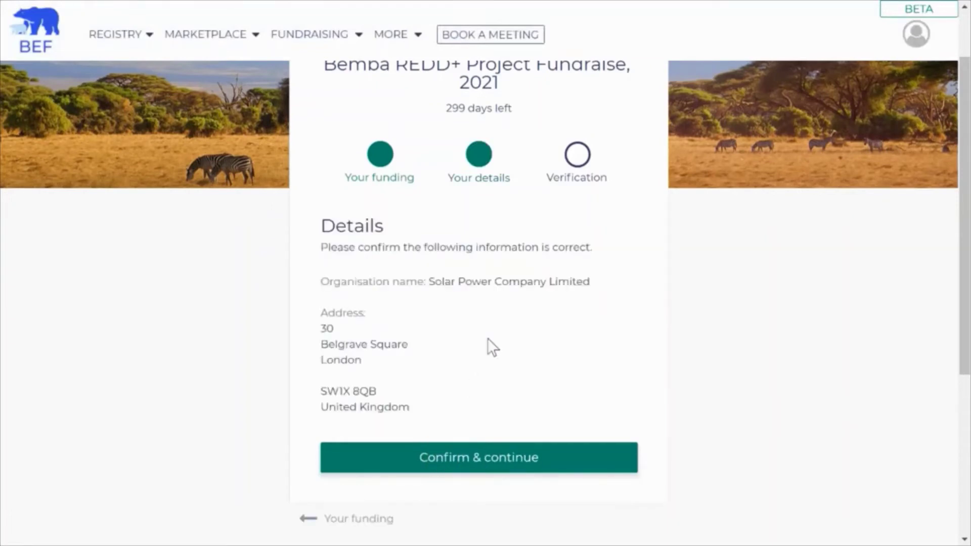
{"action": "scroll", "coordinate": [489, 336], "scroll_direction": "down", "scroll_amount": 2}
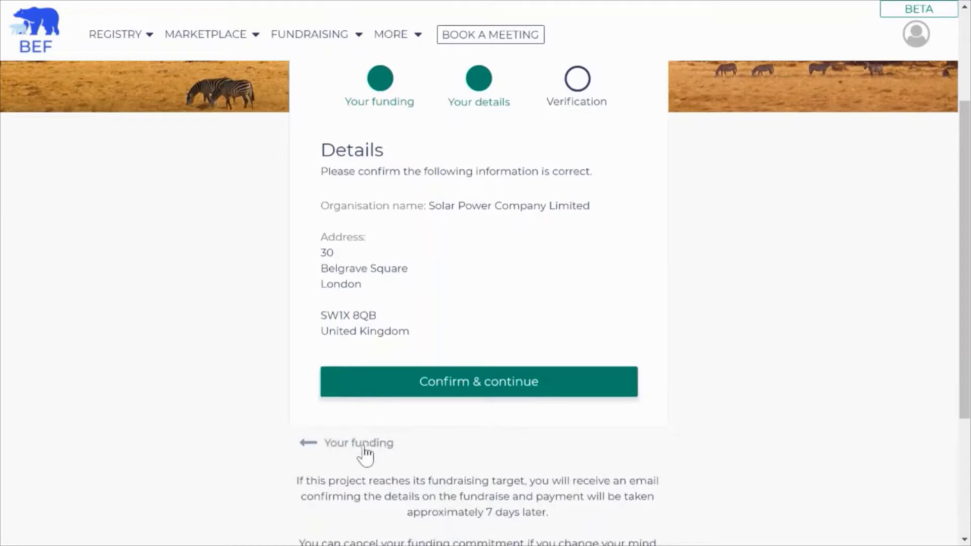
{"action": "left_click", "coordinate": [361, 443]}
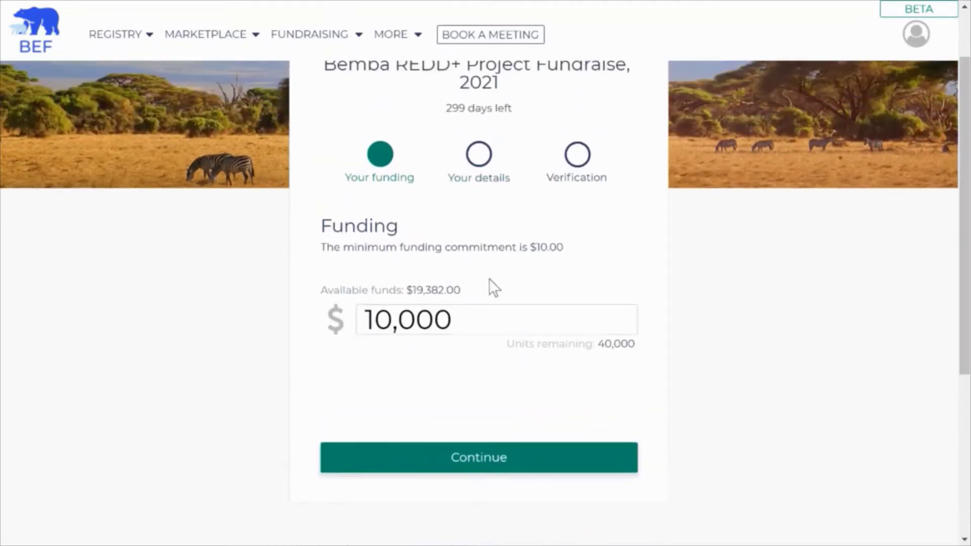
{"action": "left_click", "coordinate": [456, 467]}
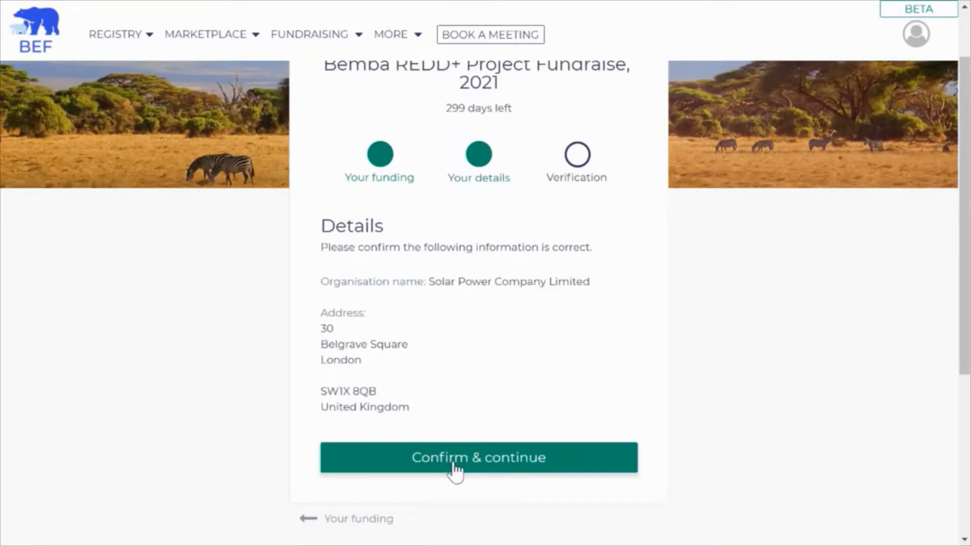
Step: Confirm the organisation details, enter the account PIN, and commit the $10,000 funding
{"action": "left_click", "coordinate": [452, 466]}
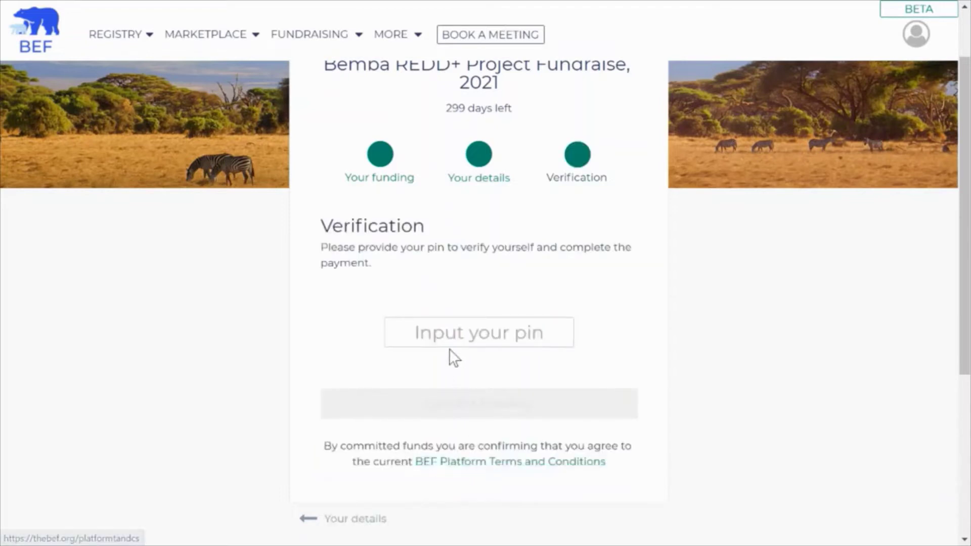
{"action": "left_click", "coordinate": [449, 342]}
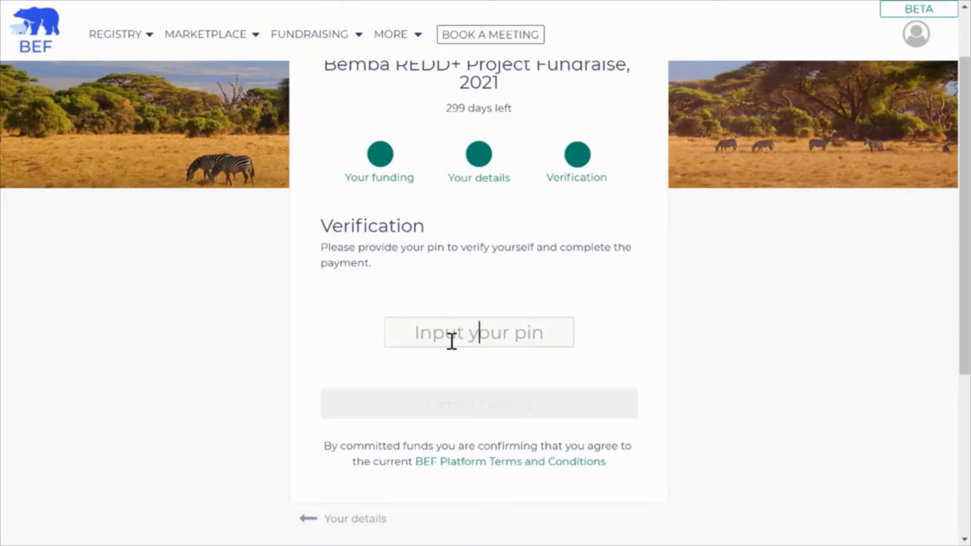
{"action": "type", "text": "1234"}
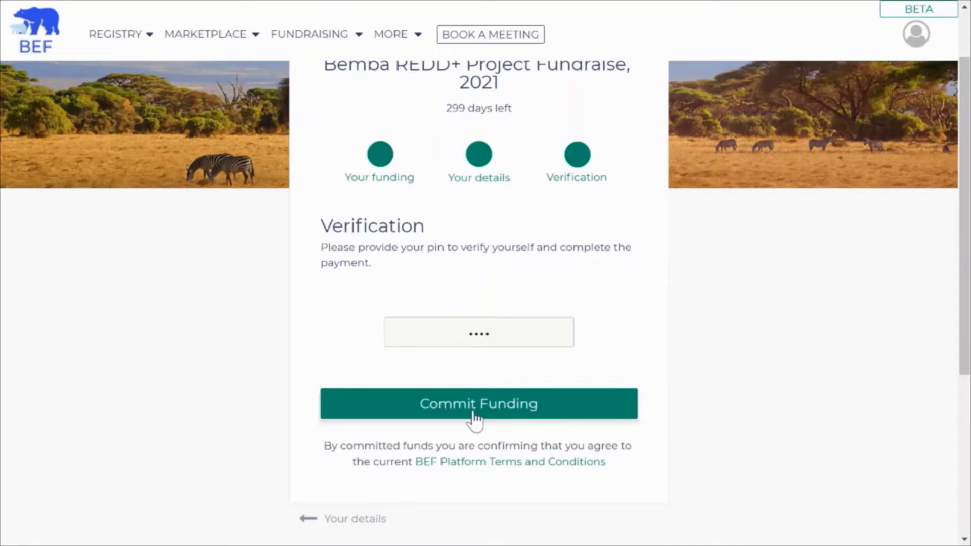
{"action": "left_click", "coordinate": [475, 412]}
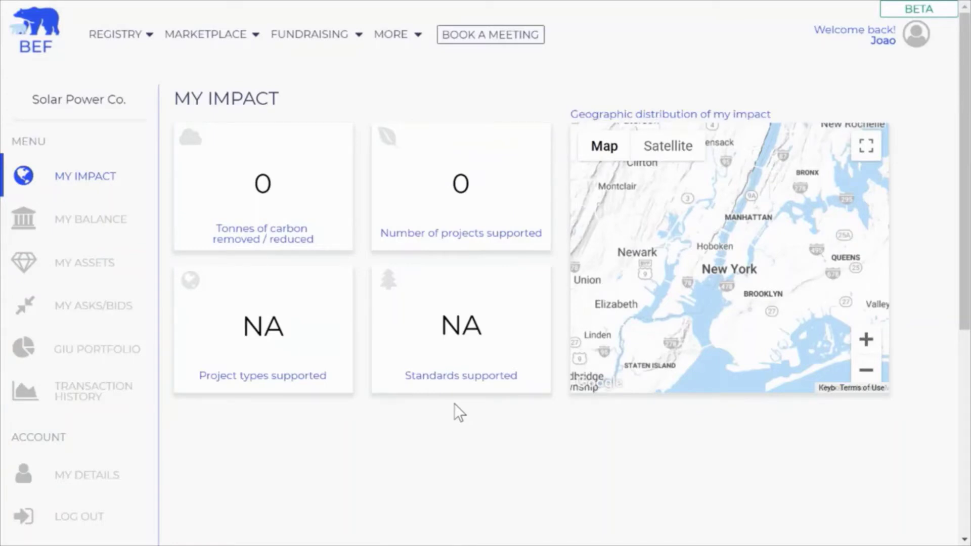
Step: Open GIU Portfolio to see the $10,000 Bemba REDD+ commitment across 4 supported projects
{"action": "left_click", "coordinate": [96, 355]}
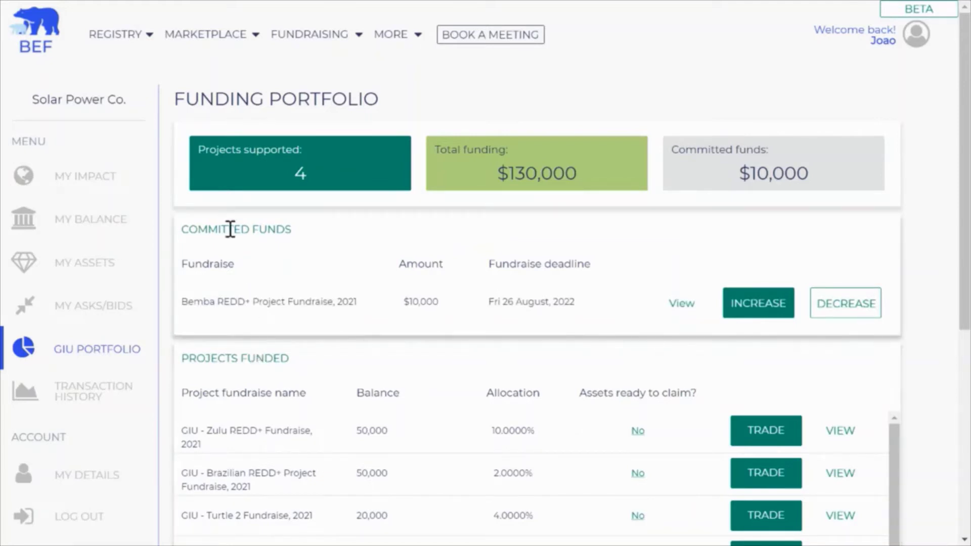
{"action": "left_click_drag", "start_coordinate": [223, 234], "coordinate": [310, 232]}
{"action": "left_click", "coordinate": [298, 227]}
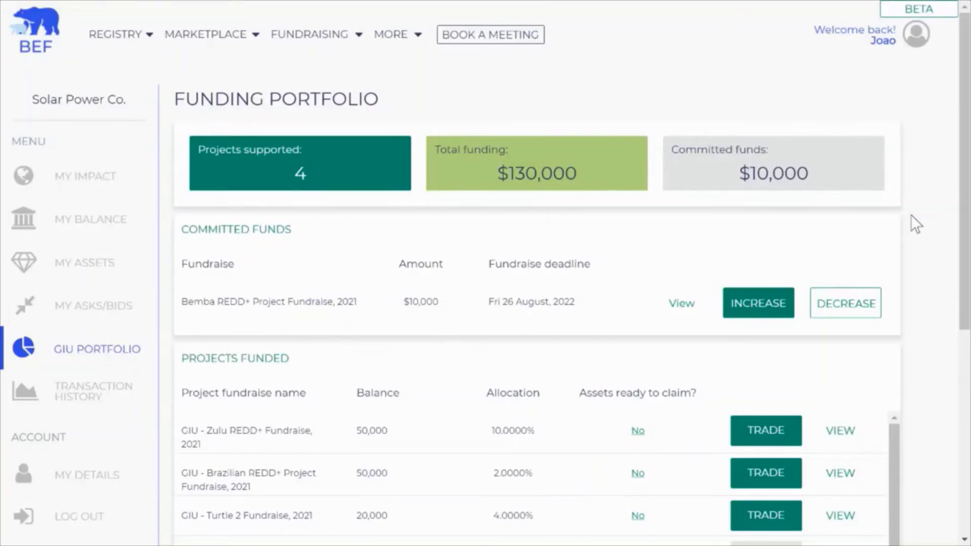
Step: Claim the Berkshire REDD+ assets, verifying with the account password and PIN
{"action": "scroll", "coordinate": [915, 215], "scroll_direction": "down", "scroll_amount": 3}
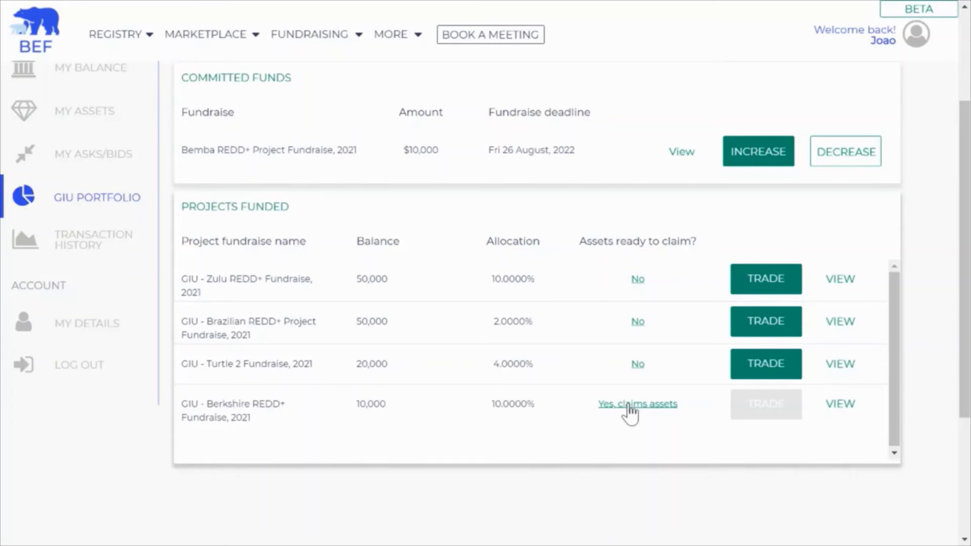
{"action": "left_click", "coordinate": [628, 407]}
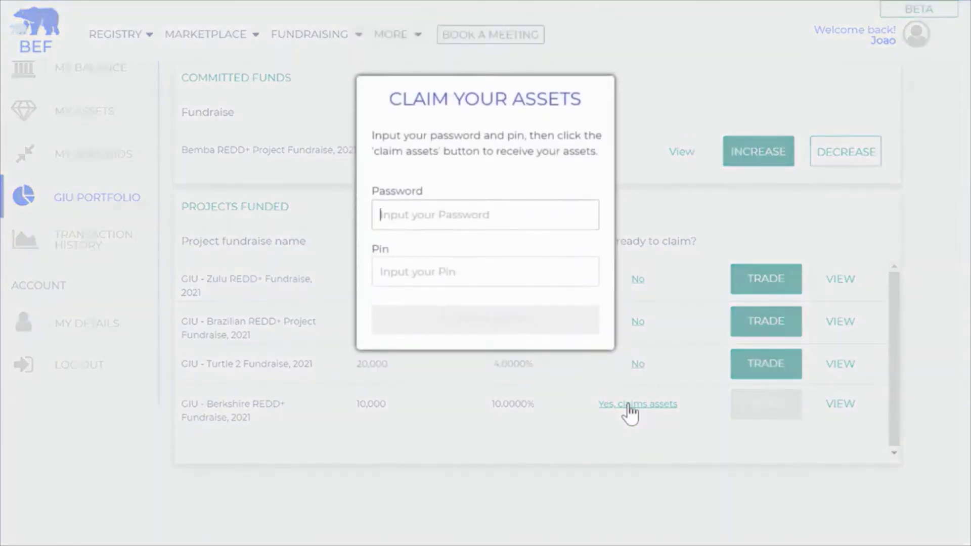
{"action": "type", "text": "passwor"}
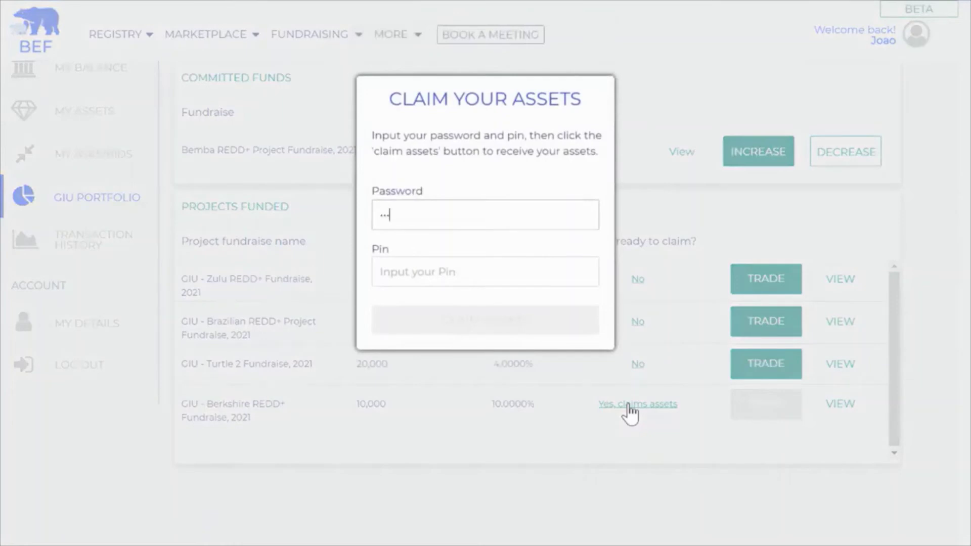
{"action": "type", "text": "d"}
{"action": "key", "text": "Tab"}
{"action": "type", "text": "1234"}
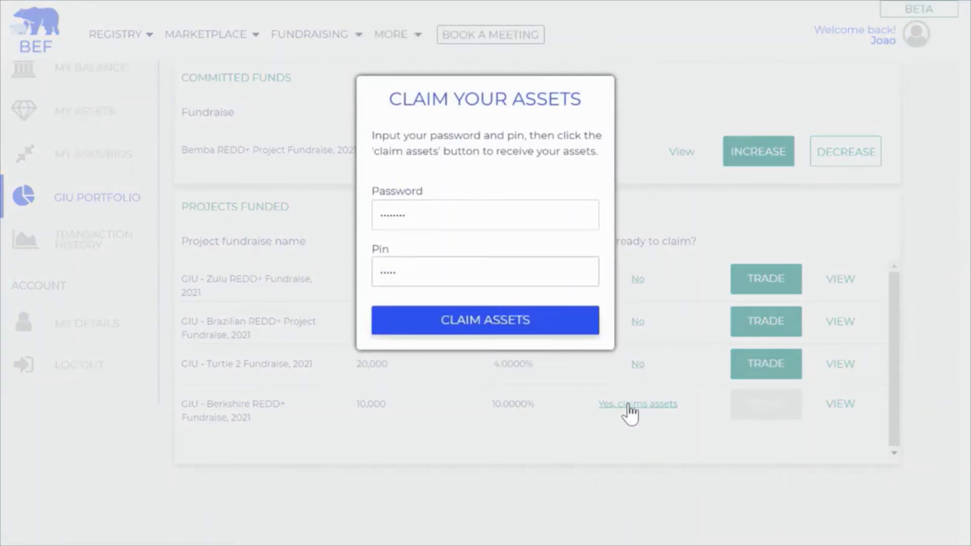
{"action": "key", "text": "BackSpace"}
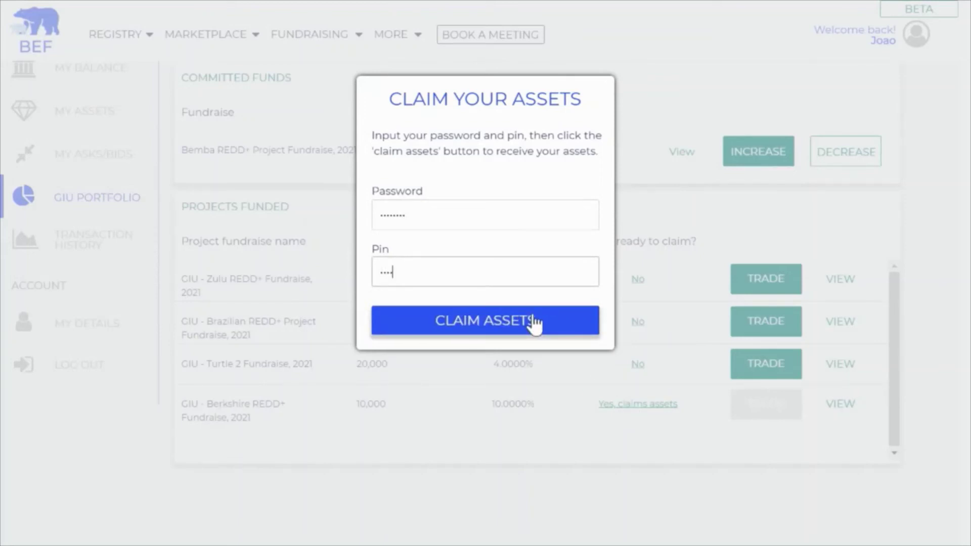
{"action": "left_click", "coordinate": [534, 325]}
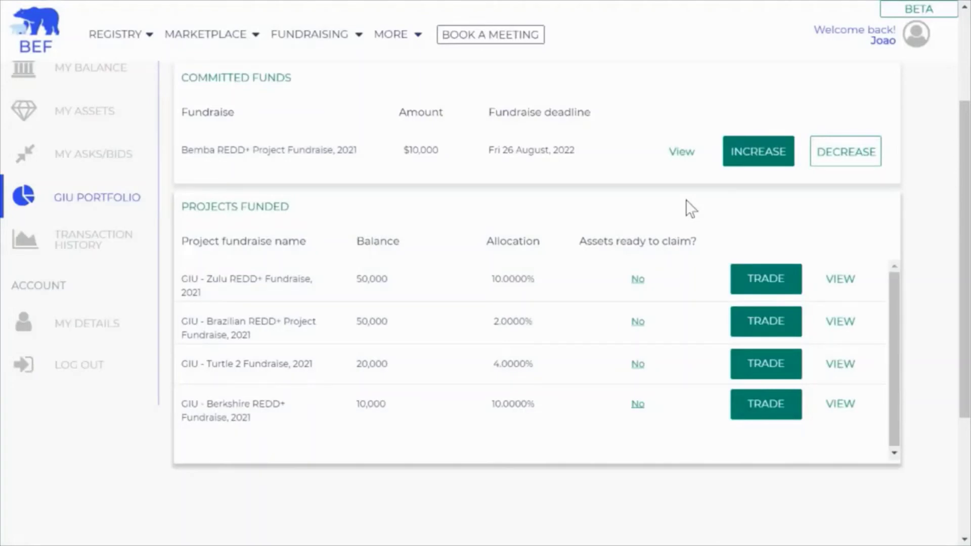
{"action": "left_click", "coordinate": [81, 105]}
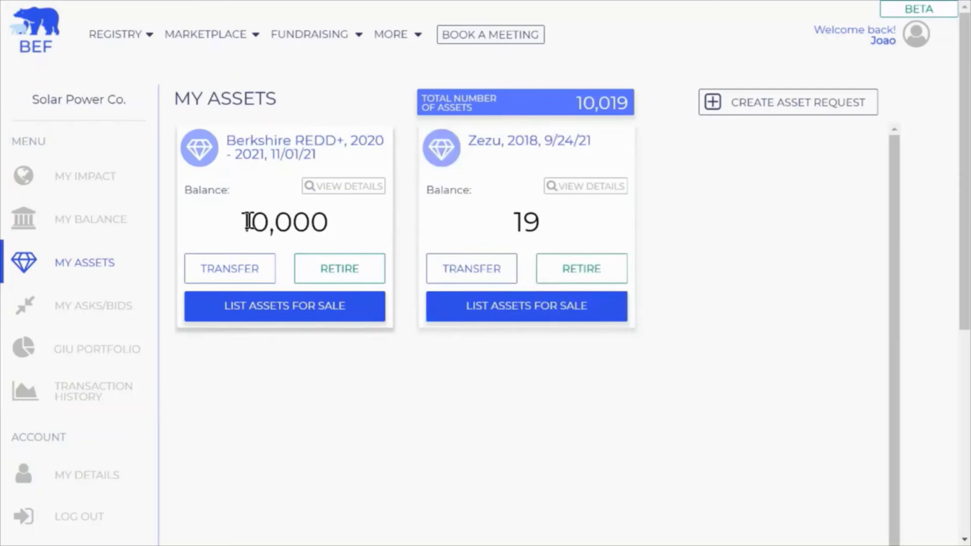
{"action": "left_click_drag", "start_coordinate": [241, 222], "coordinate": [332, 223]}
{"action": "left_click", "coordinate": [332, 220]}
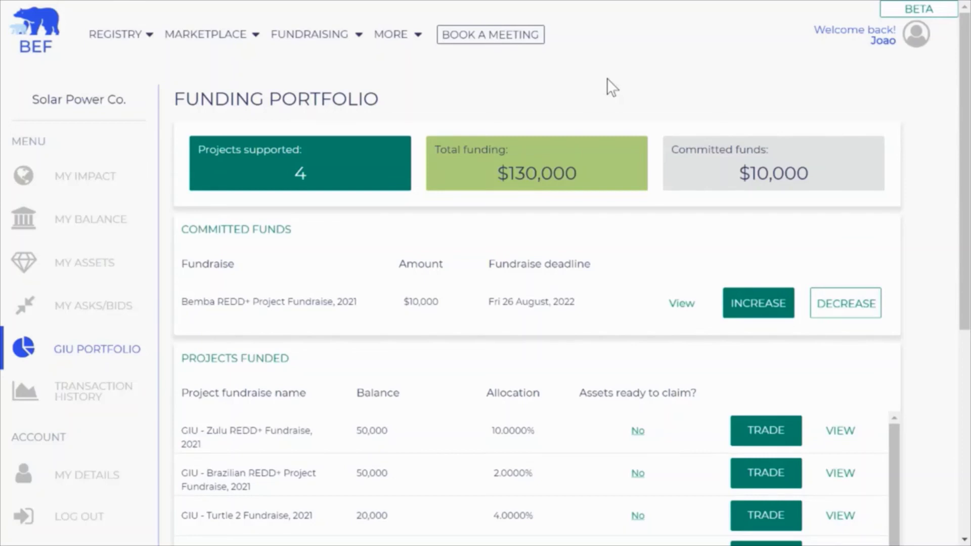
{"action": "mouse_move", "coordinate": [335, 38]}
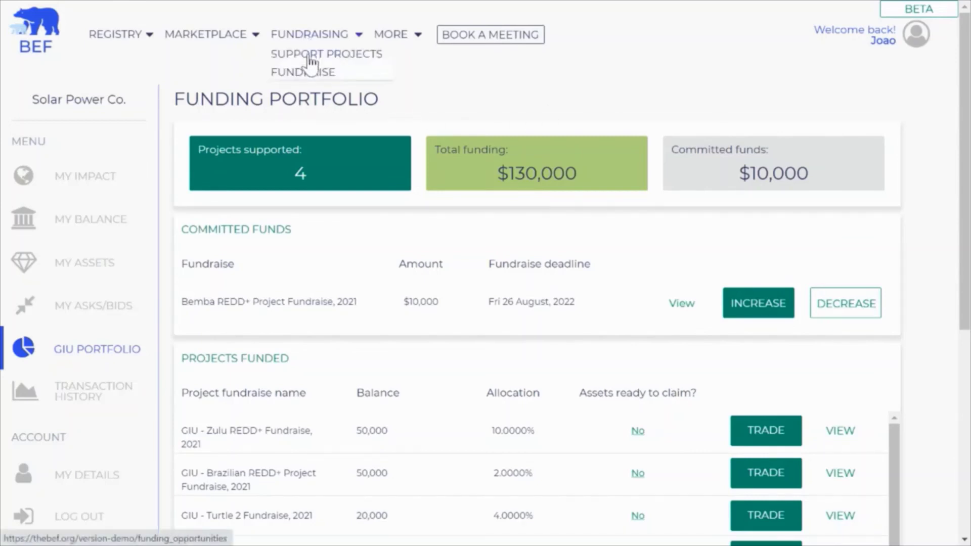